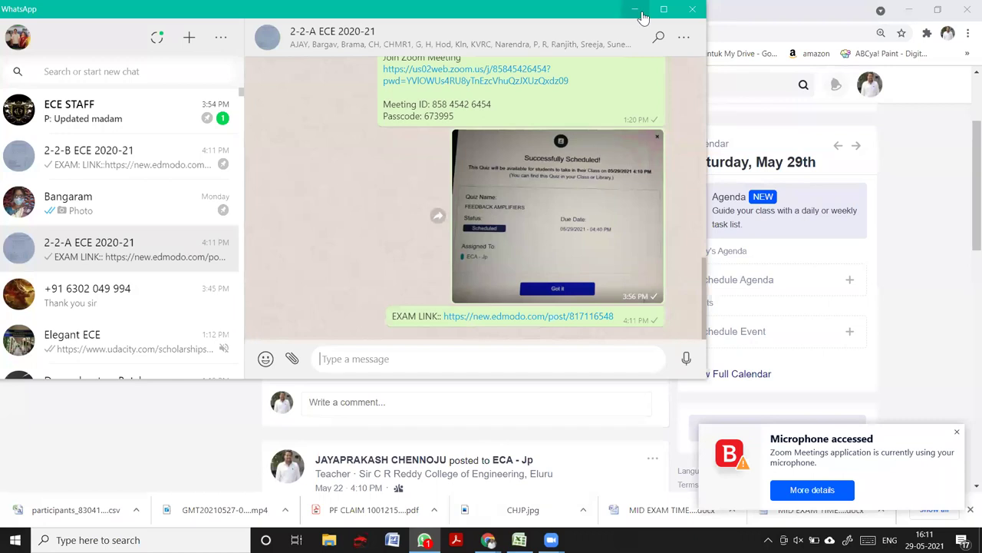
# Step: Minimize WhatsApp to return to the Edmodo class page, and raise the system volume and screen brightness
pyautogui.click(636, 9)
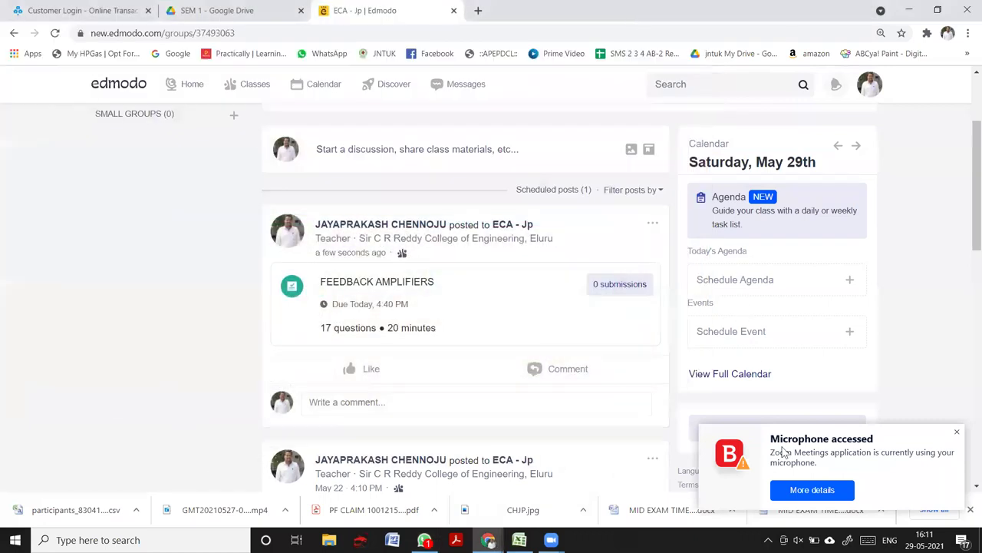
pyautogui.click(785, 536)
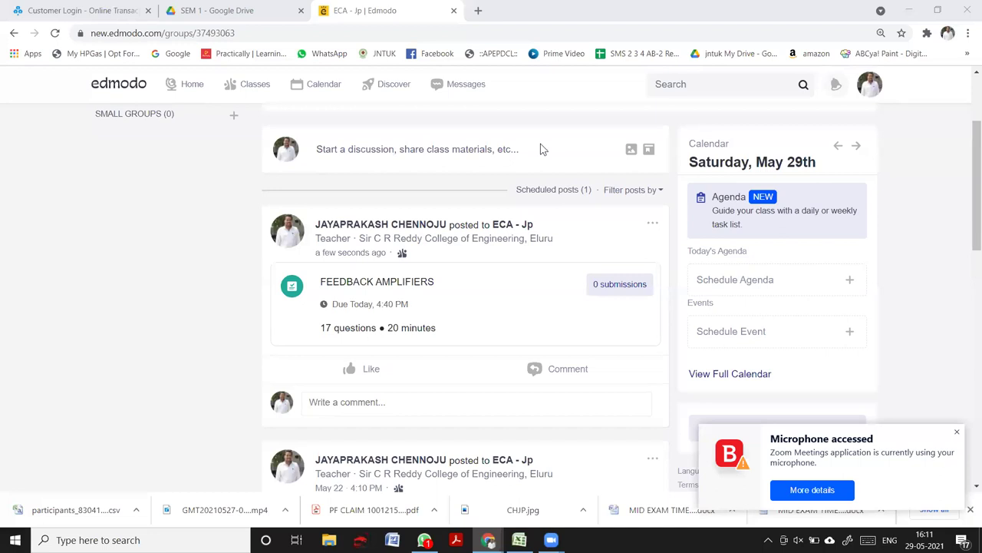
pyautogui.press('XF86AudioRaiseVolume')
pyautogui.press('XF86MonBrightnessUp')
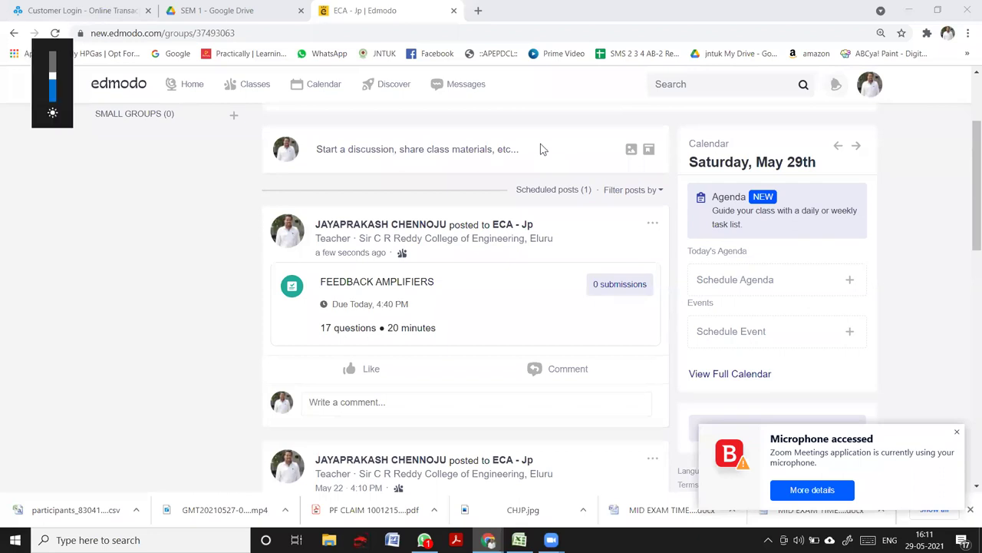
pyautogui.press('XF86AudioRaiseVolume')
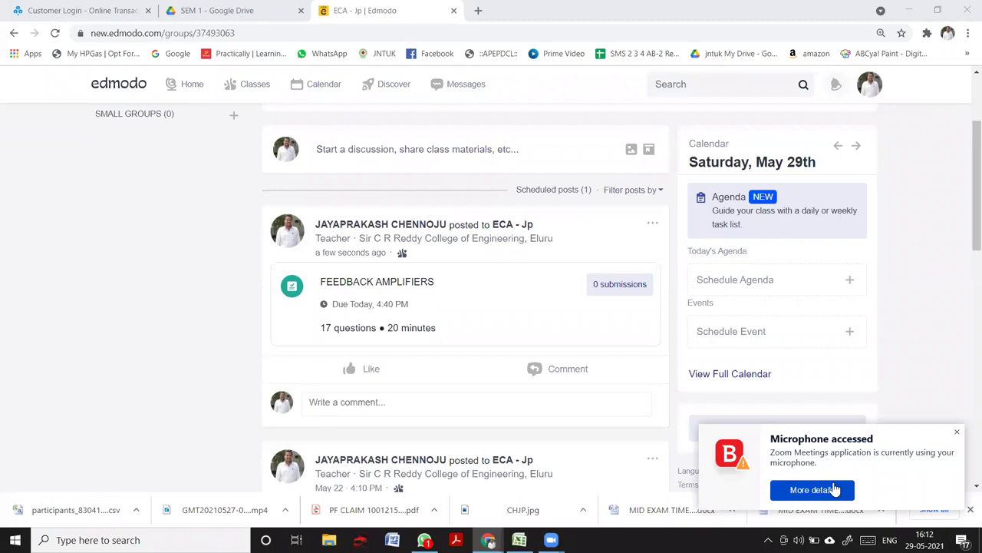
# Step: View the FEEDBACK AMPLIFIERS quiz from its class post and dismiss the microphone access notification
pyautogui.click(494, 296)
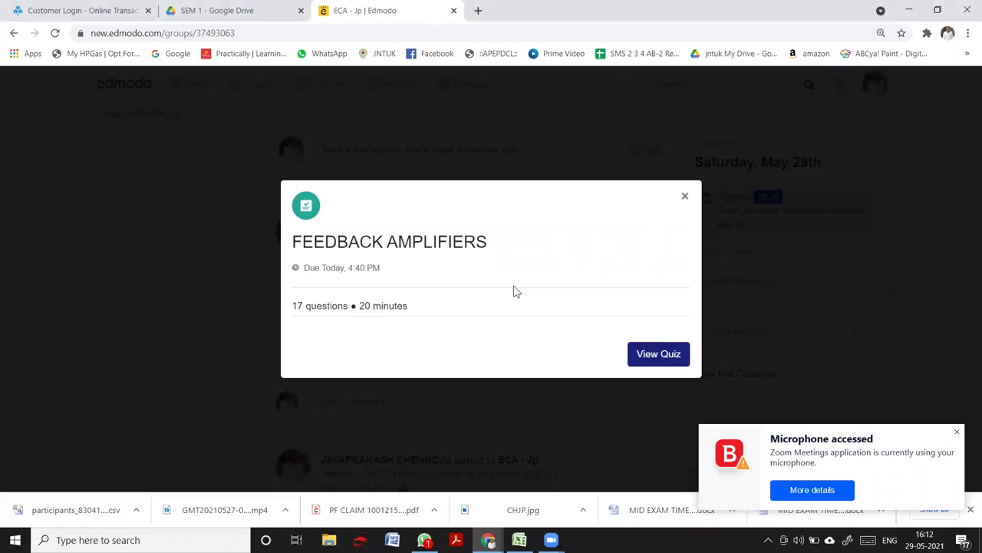
pyautogui.click(651, 353)
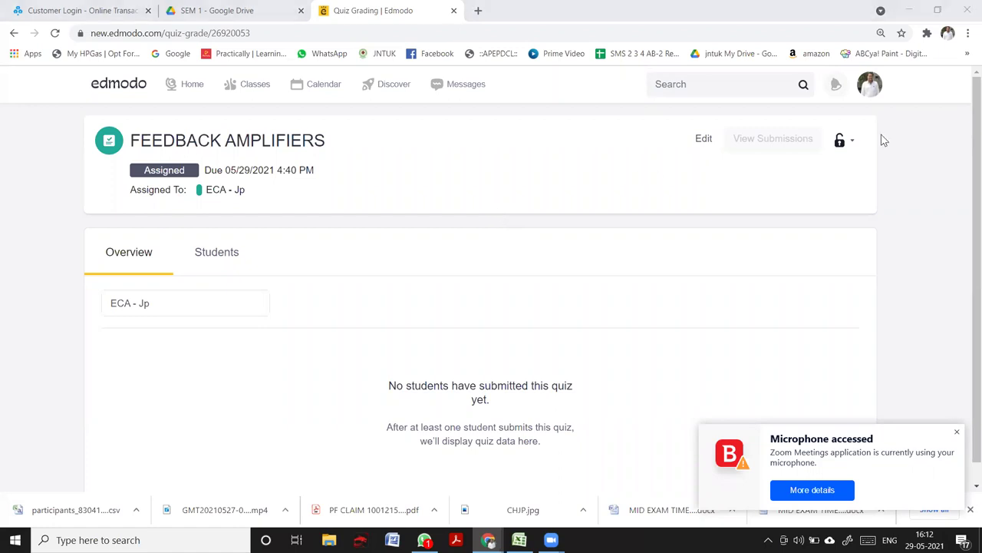
pyautogui.click(957, 433)
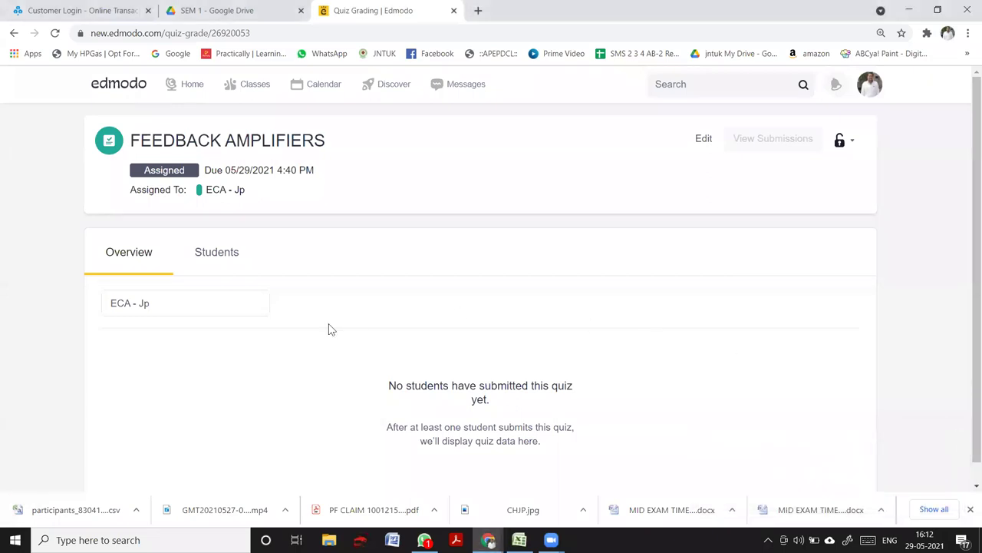
# Step: Send the default due-soon reminder message to the students who haven't viewed the FEEDBACK AMPLIFIERS quiz
pyautogui.click(215, 261)
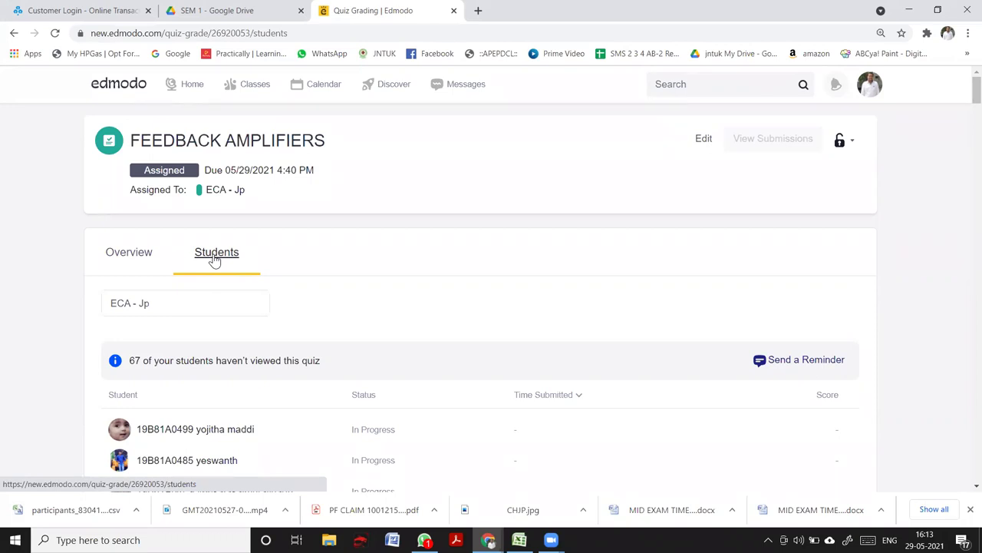
pyautogui.click(792, 361)
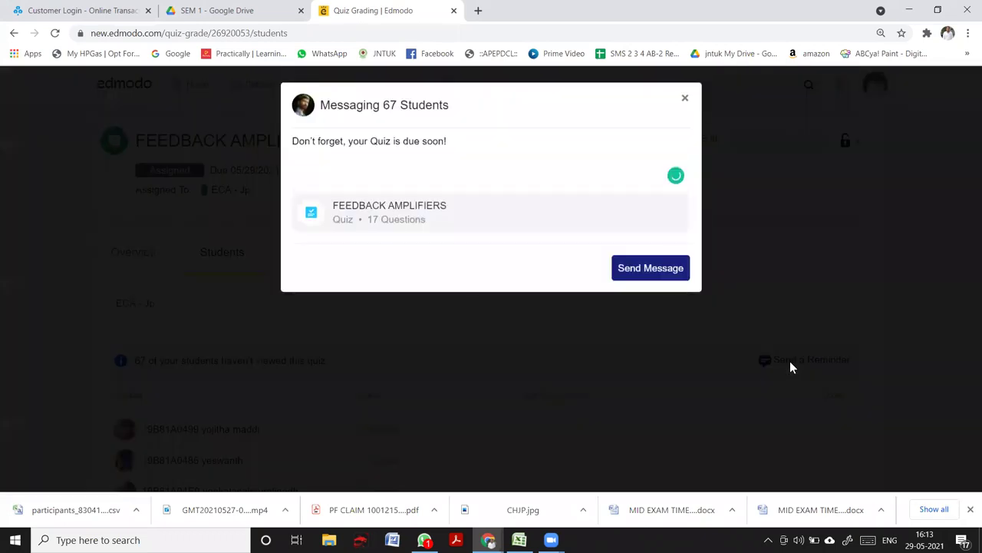
pyautogui.click(631, 273)
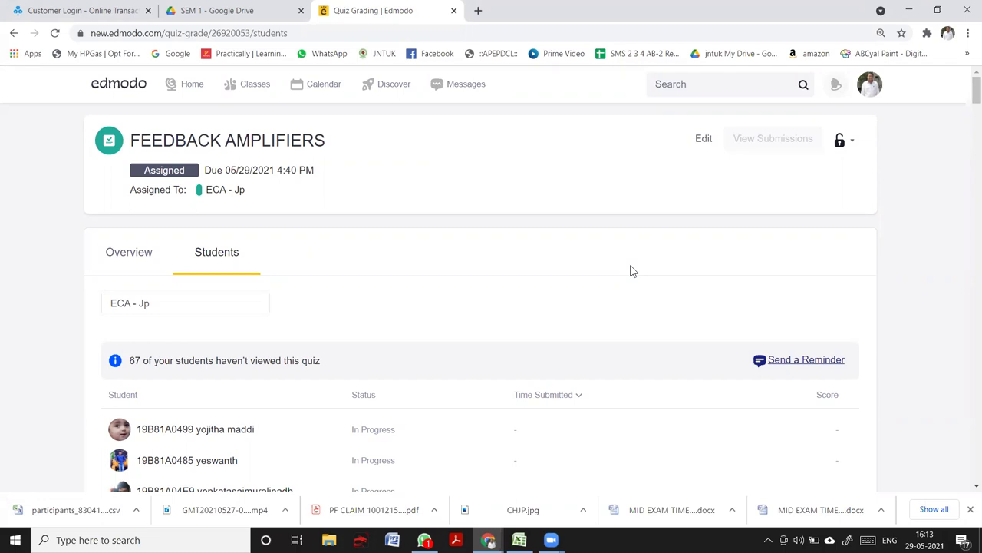
# Step: Examine the quiz overview for ECA - Jp, including the score summary, question breakdown and score distribution
pyautogui.click(127, 261)
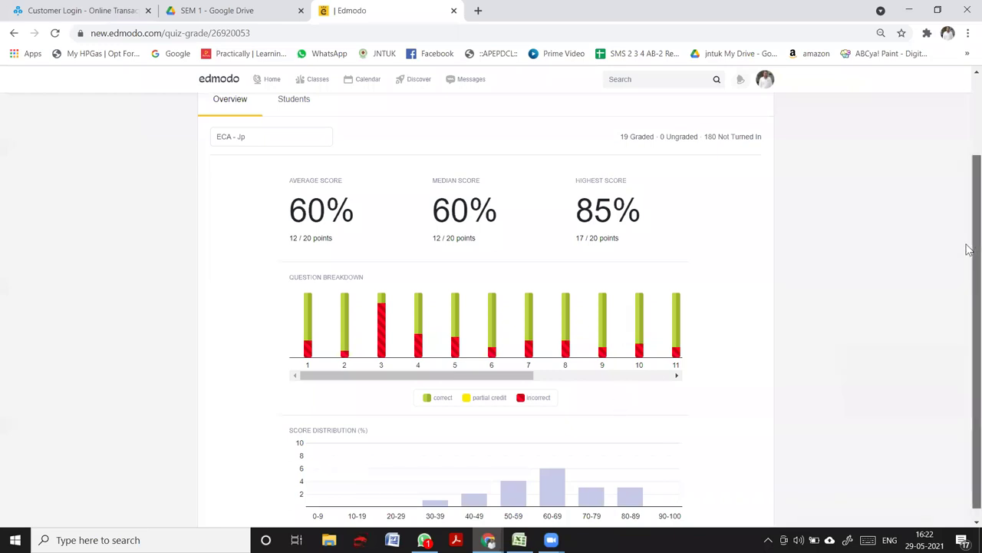
pyautogui.scroll(-1, 968, 251)
pyautogui.scroll(3, 969, 255)
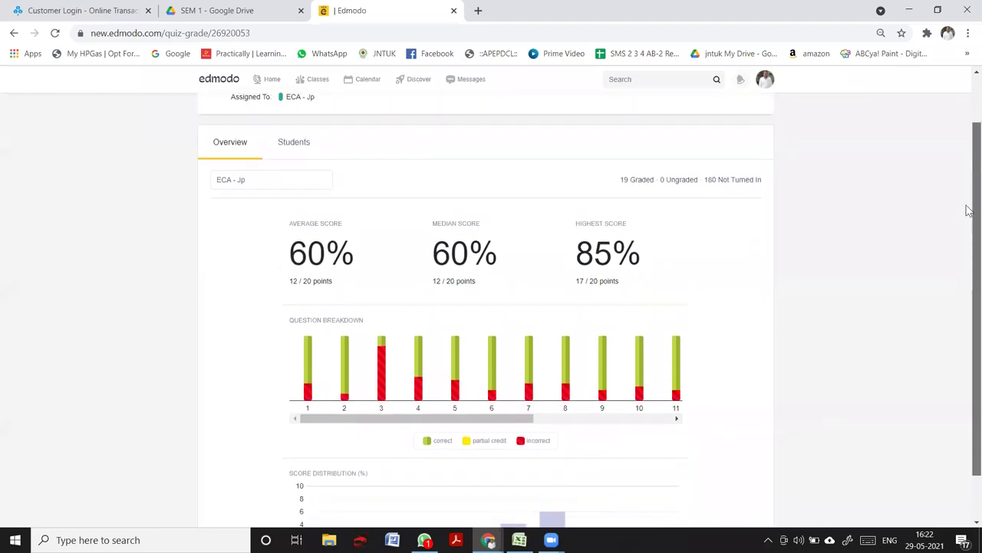
pyautogui.scroll(-2, 969, 146)
pyautogui.scroll(2, 968, 174)
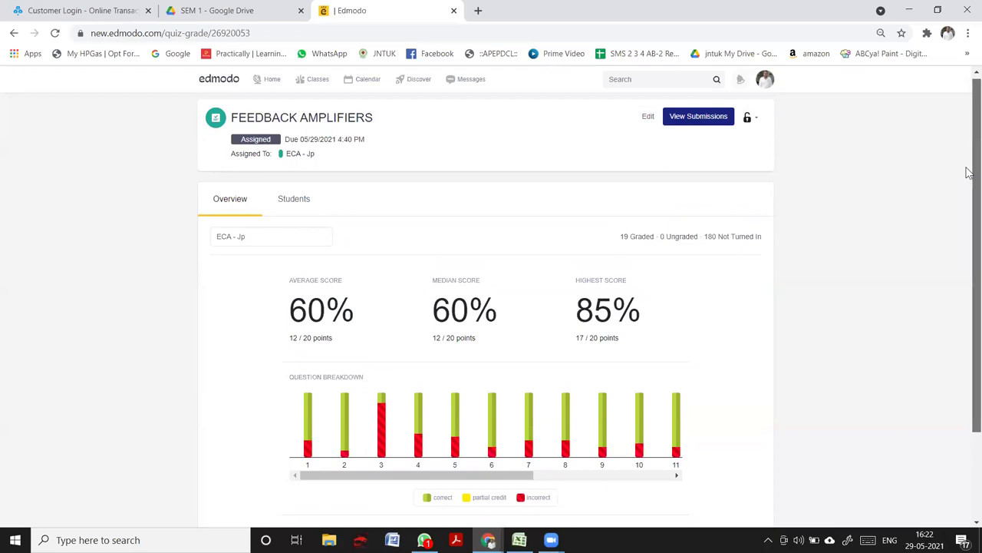
pyautogui.scroll(-3, 969, 174)
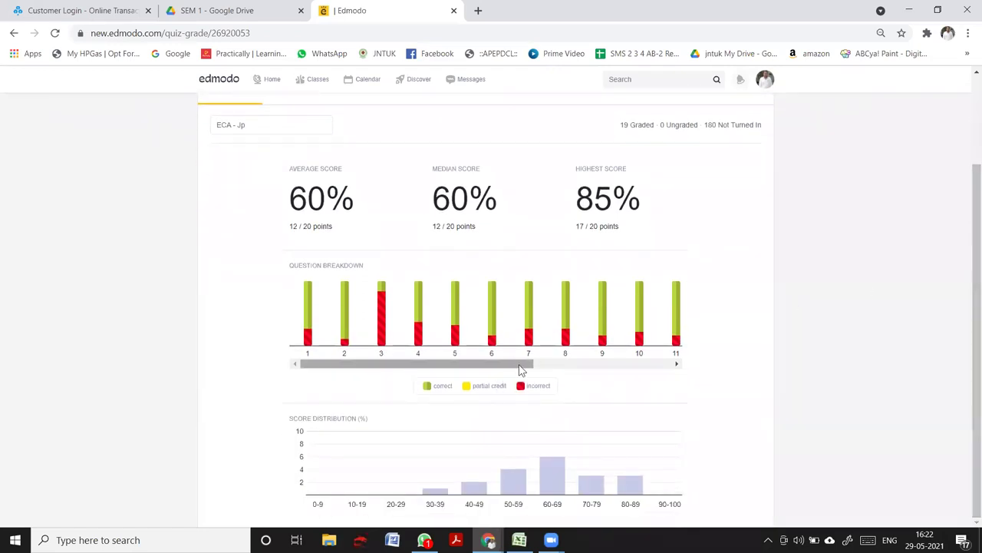
pyautogui.moveTo(525, 364)
pyautogui.mouseDown()
pyautogui.moveTo(689, 356)
pyautogui.moveTo(516, 373)
pyautogui.mouseUp()
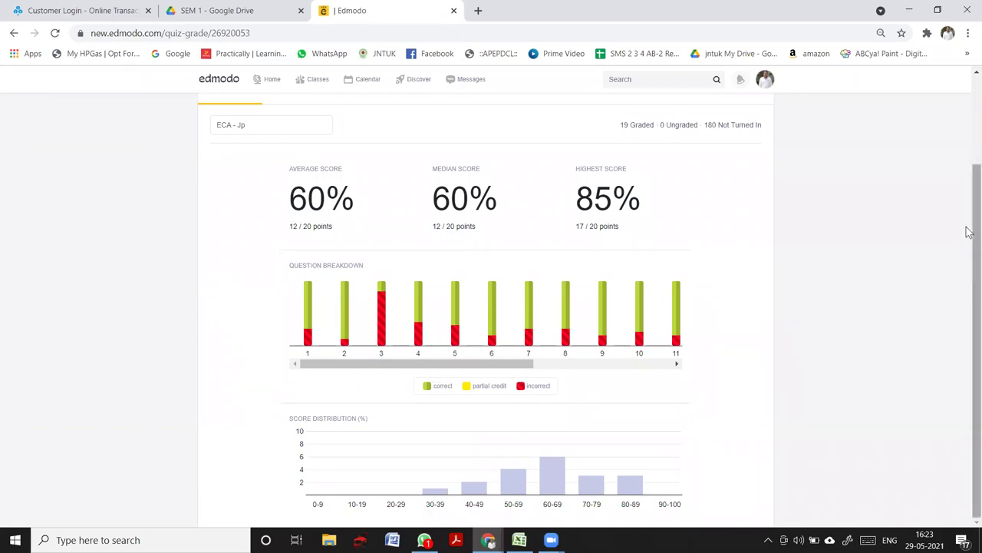
pyautogui.scroll(1, 969, 233)
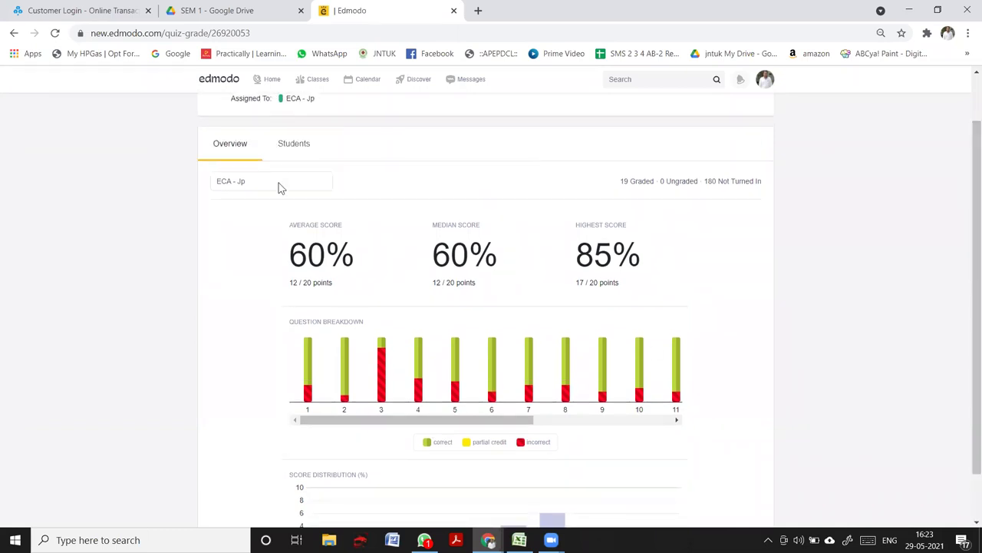
# Step: Check the per-student list for each student's quiz status, submission time and score
pyautogui.click(294, 144)
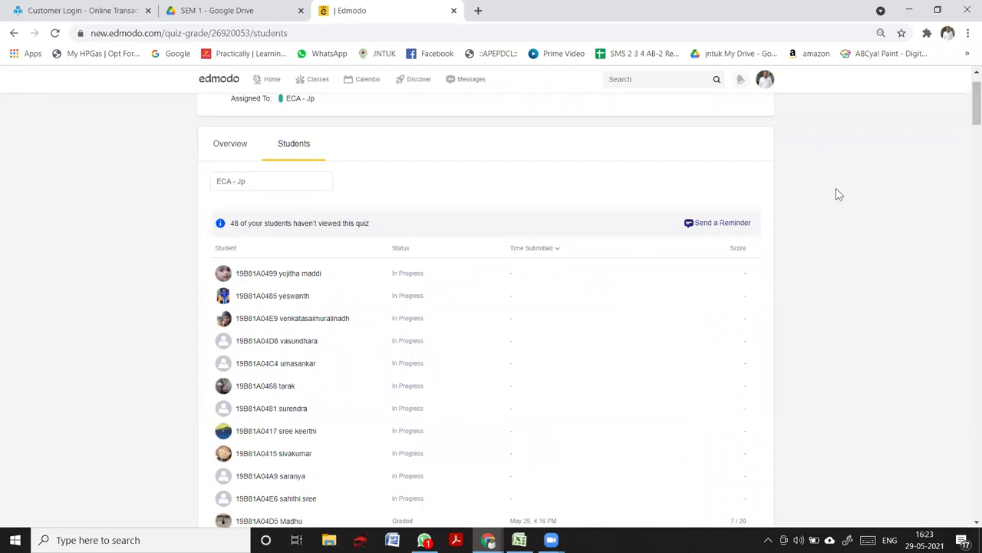
pyautogui.moveTo(968, 127); pyautogui.dragTo(968, 213)
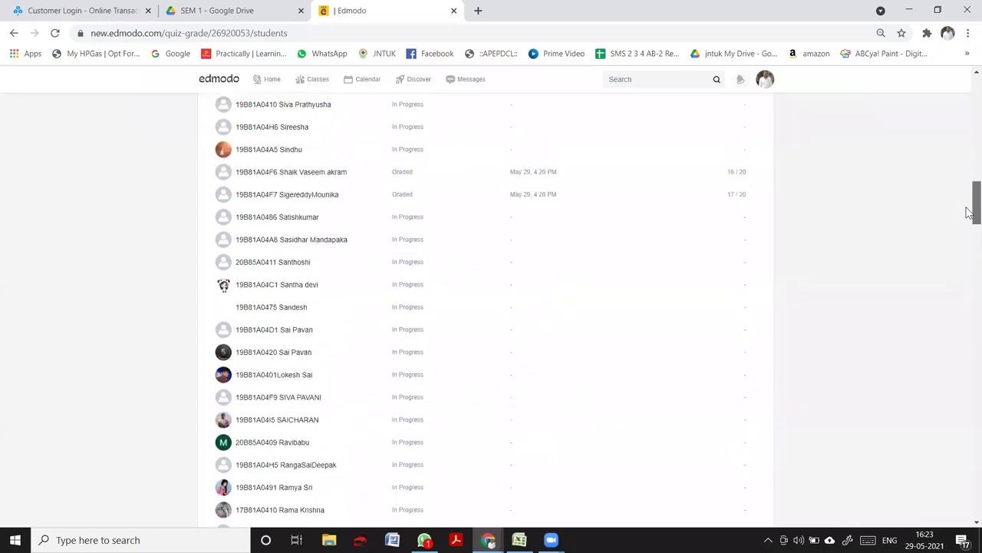
pyautogui.moveTo(969, 213); pyautogui.dragTo(969, 99)
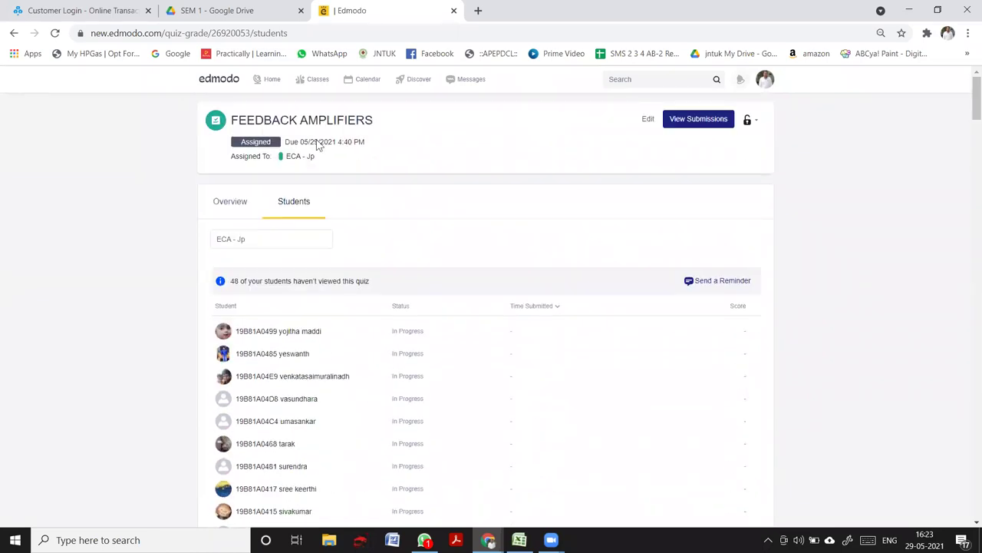
# Step: Return to the quiz overview and reload the page to refresh the class results
pyautogui.click(223, 203)
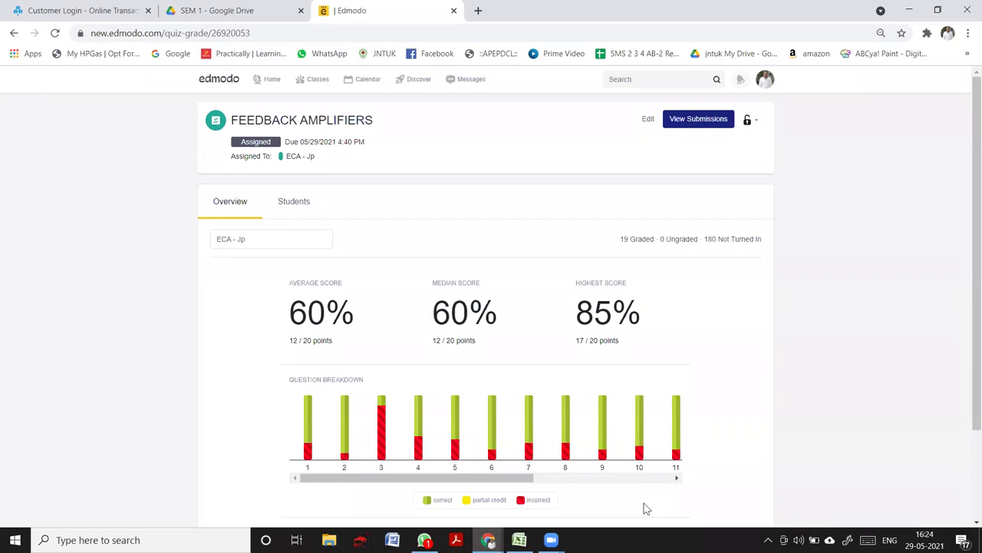
pyautogui.moveTo(551, 539)
pyautogui.click(54, 33)
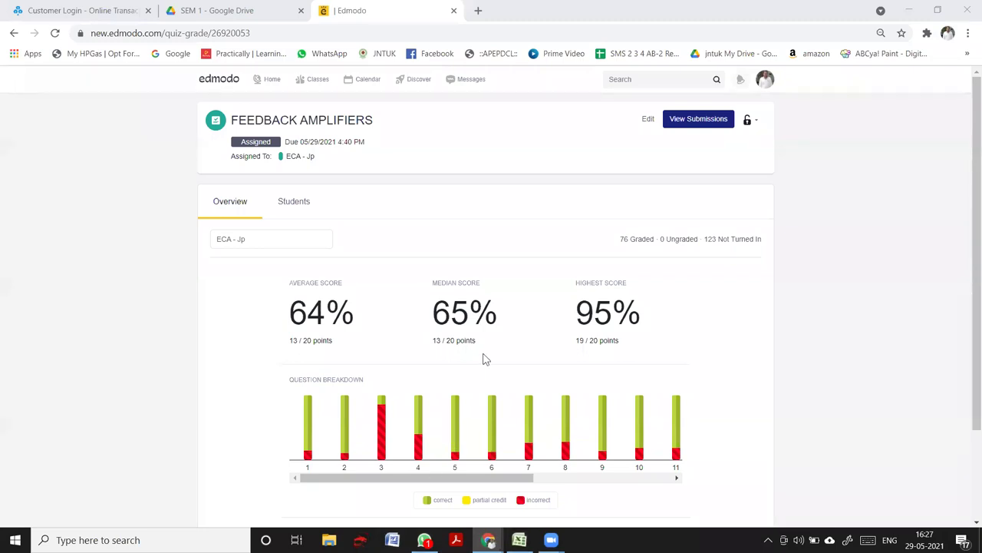
# Step: Reload the quiz's student list and read through all students' statuses, submission times and scores
pyautogui.click(288, 202)
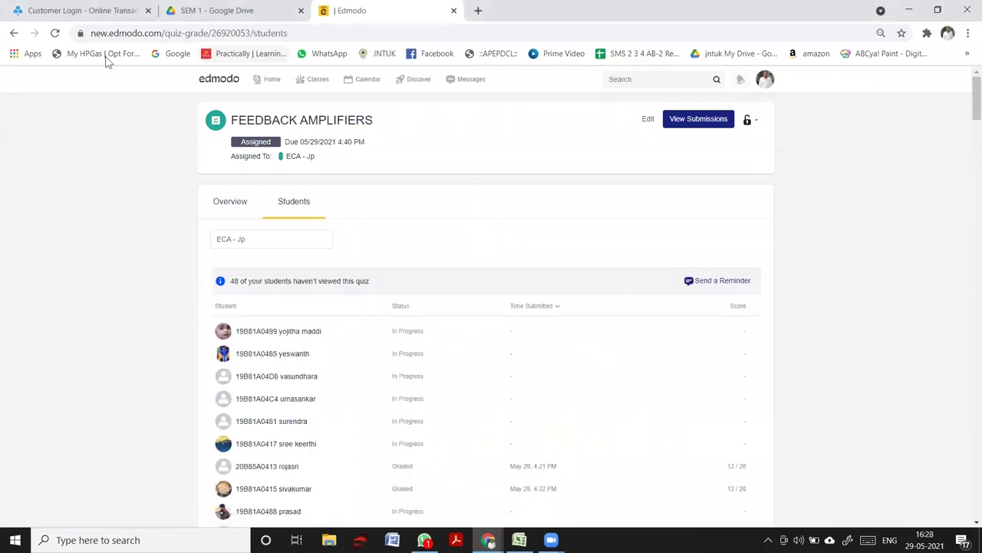
pyautogui.click(54, 33)
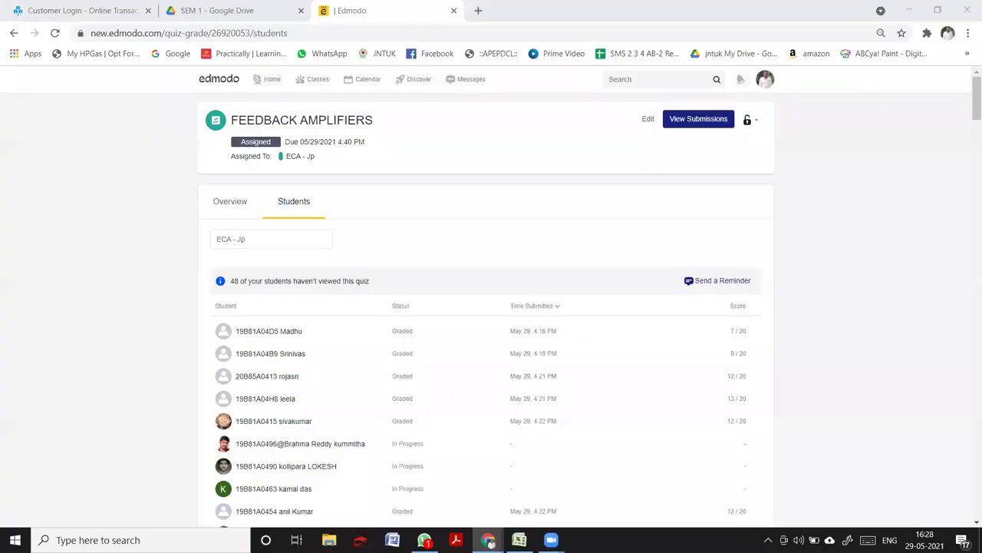
pyautogui.moveTo(970, 108); pyautogui.dragTo(970, 149)
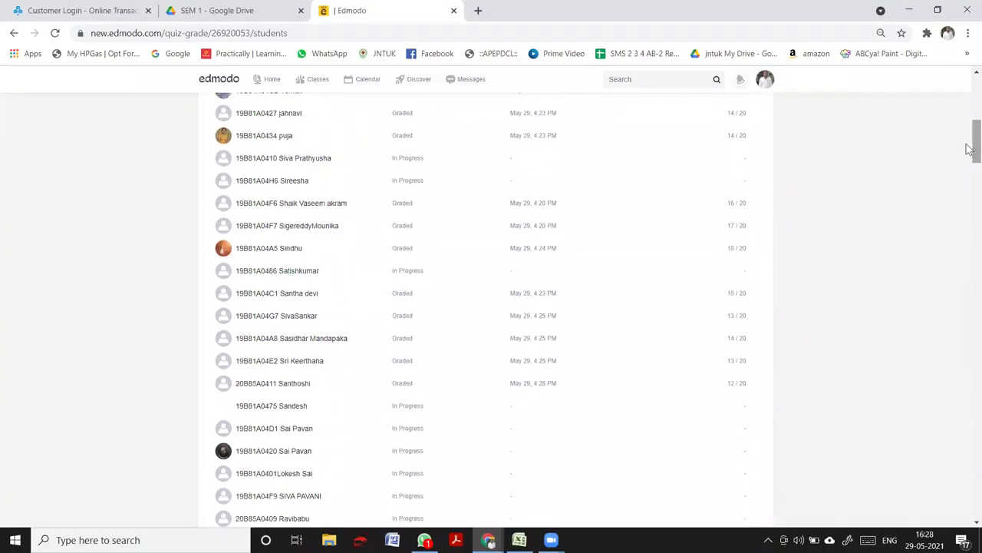
pyautogui.scroll(-3, 969, 149)
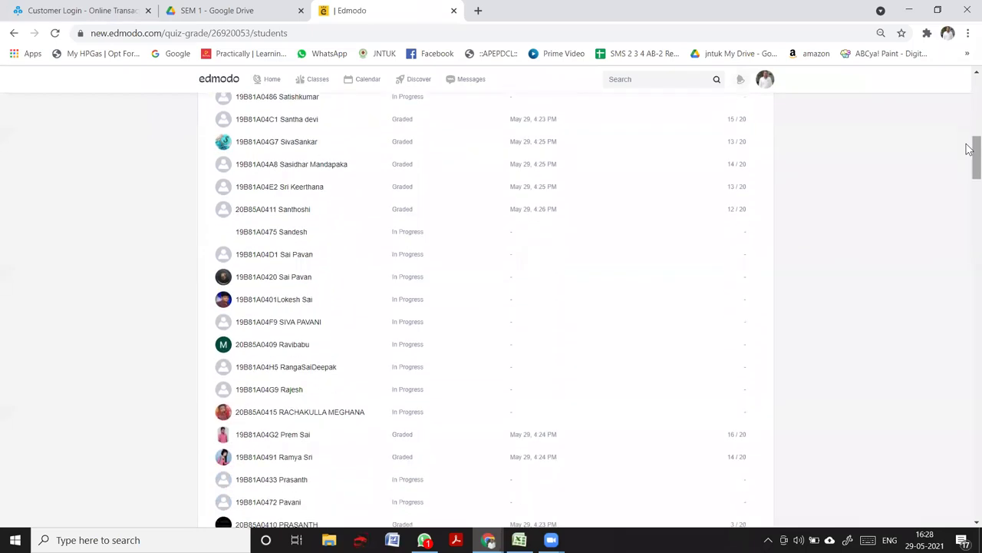
pyautogui.scroll(-10, 969, 149)
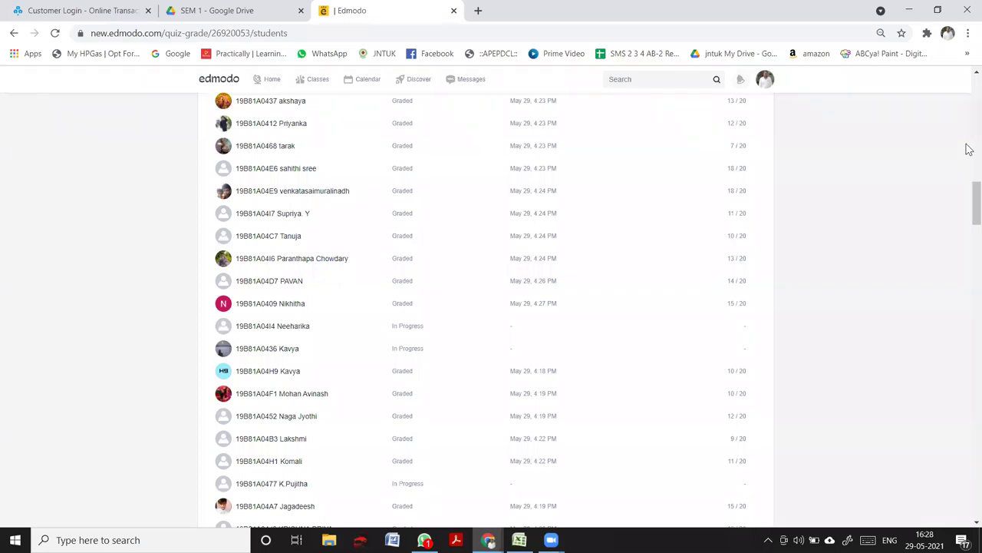
pyautogui.scroll(-4, 969, 148)
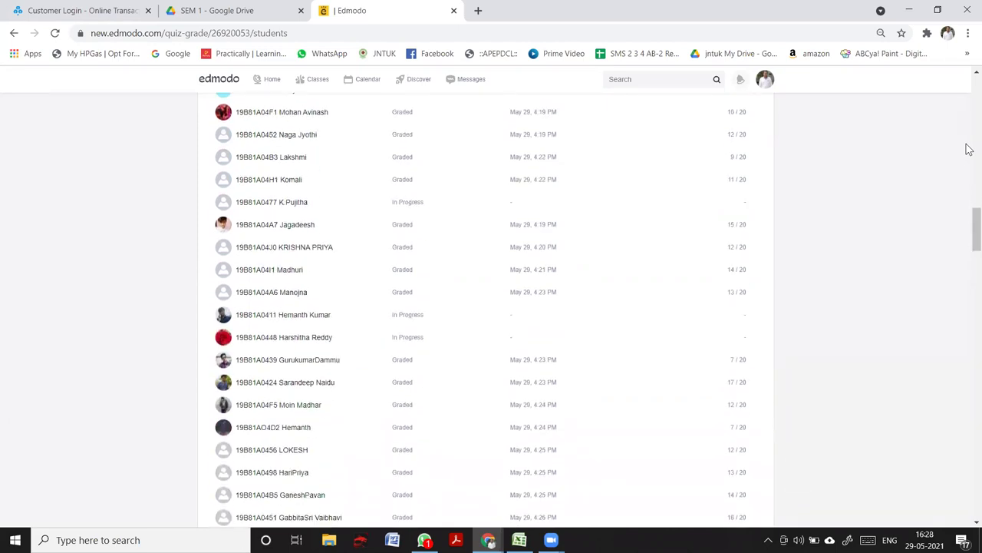
pyautogui.scroll(-5, 970, 149)
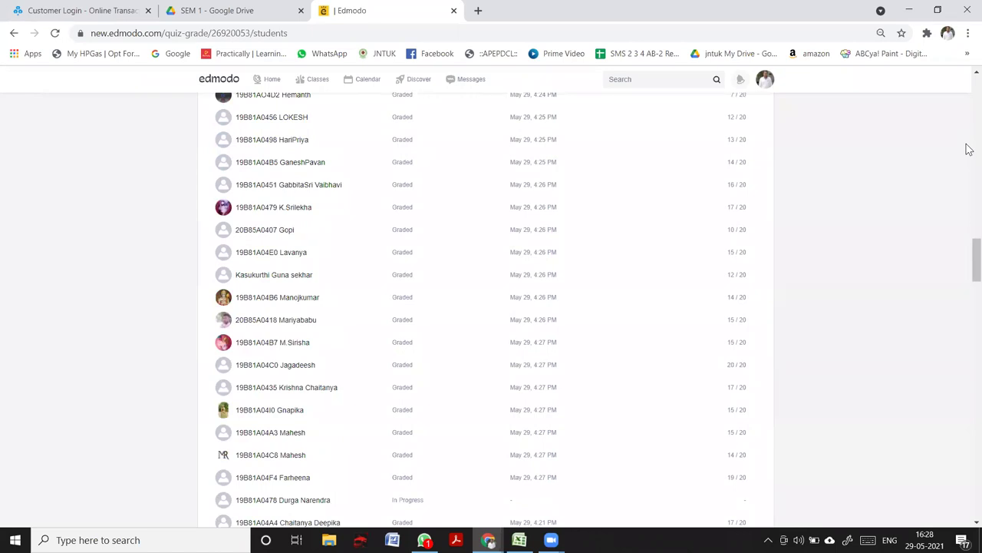
pyautogui.scroll(-1, 969, 149)
pyautogui.scroll(-6, 969, 149)
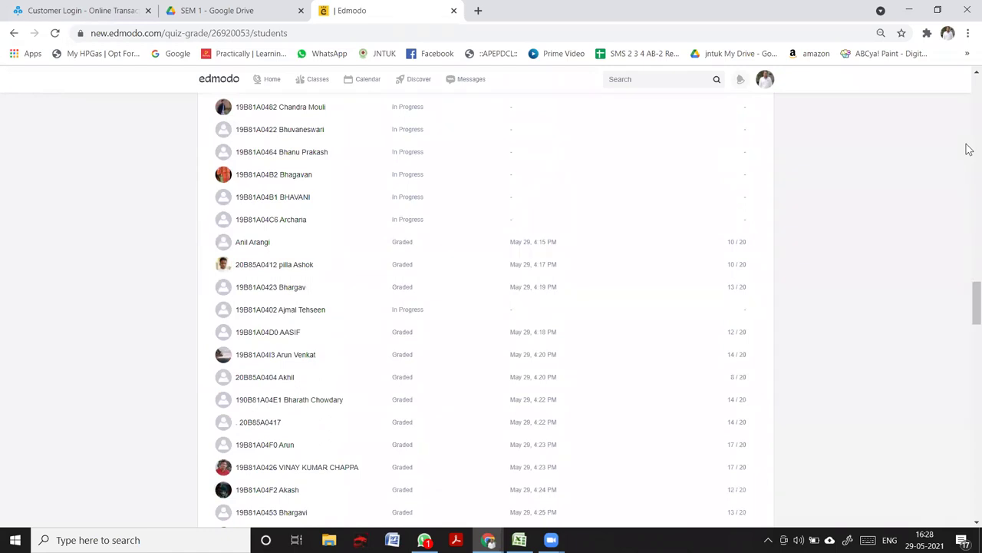
pyautogui.scroll(-5, 969, 148)
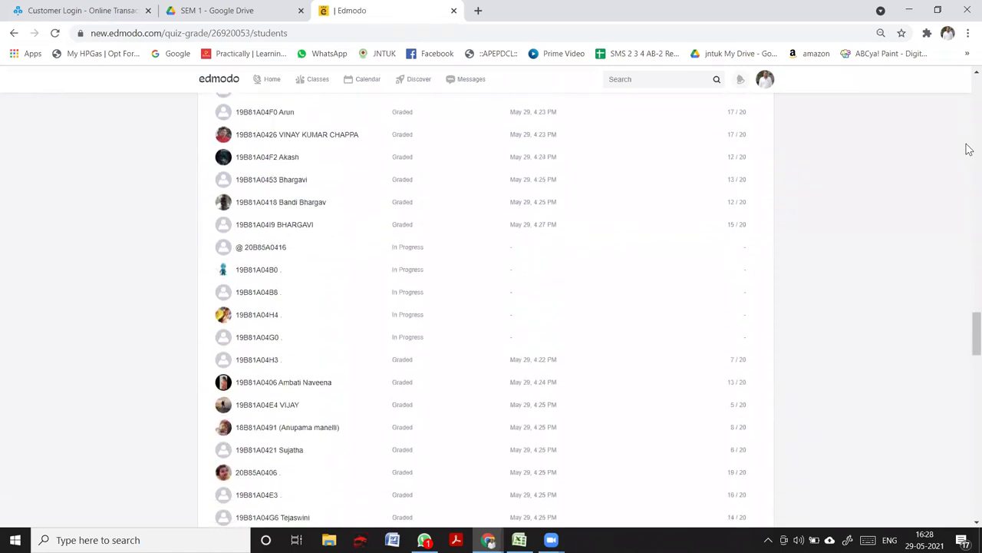
pyautogui.scroll(-6, 969, 149)
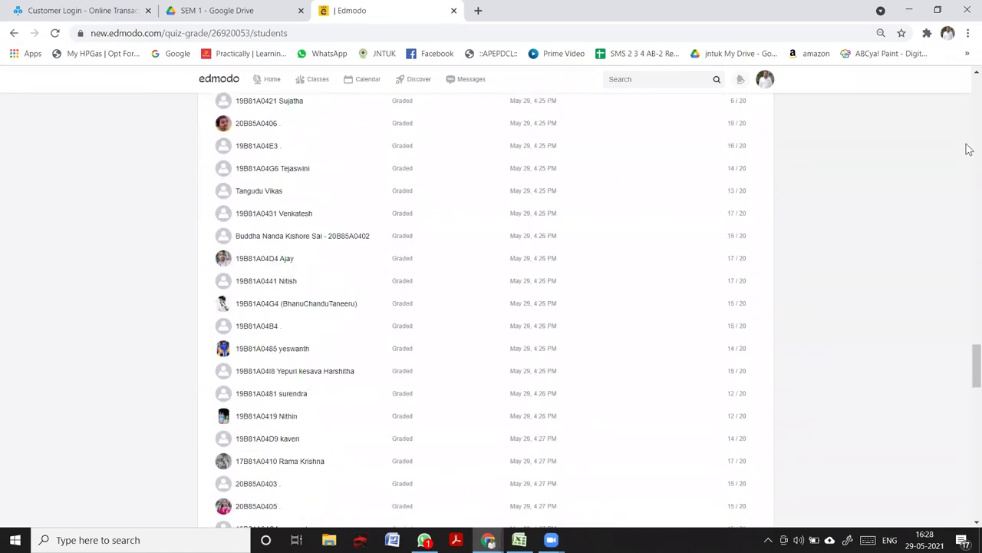
pyautogui.scroll(-10, 969, 149)
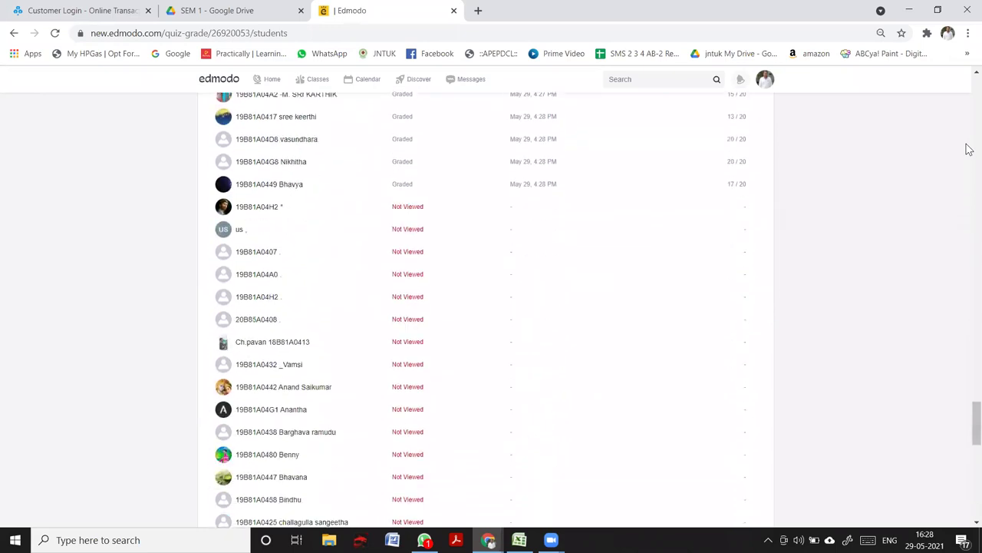
pyautogui.scroll(8, 969, 149)
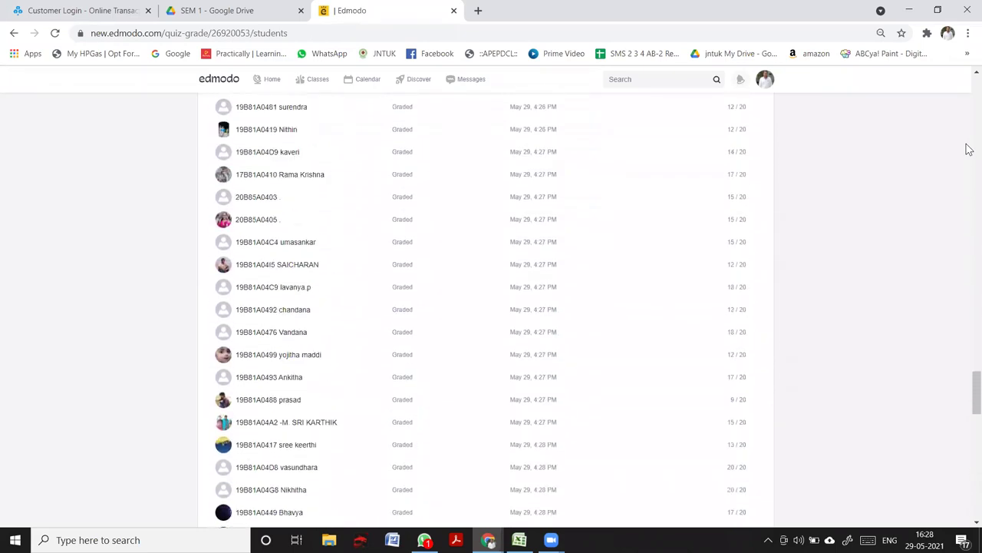
pyautogui.scroll(10, 970, 149)
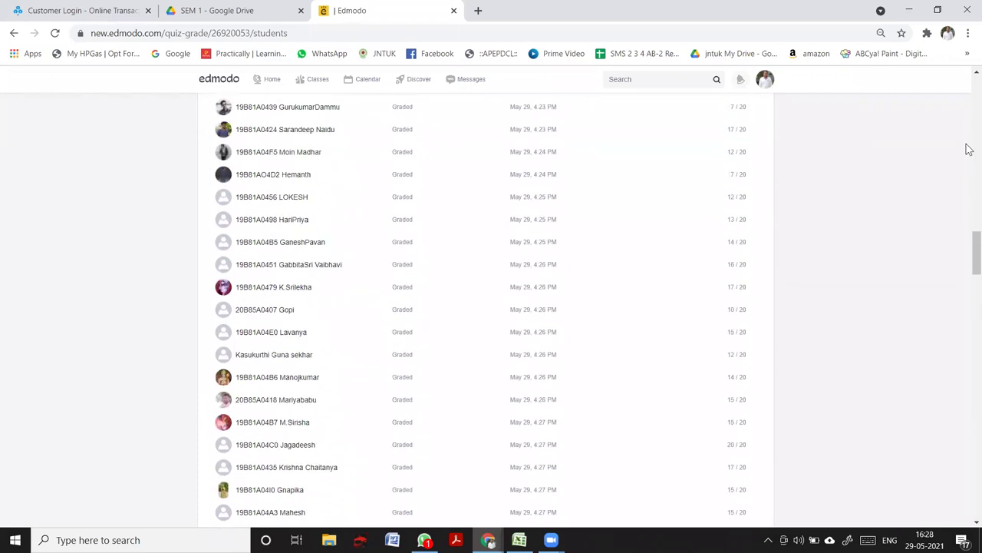
pyautogui.scroll(6, 969, 149)
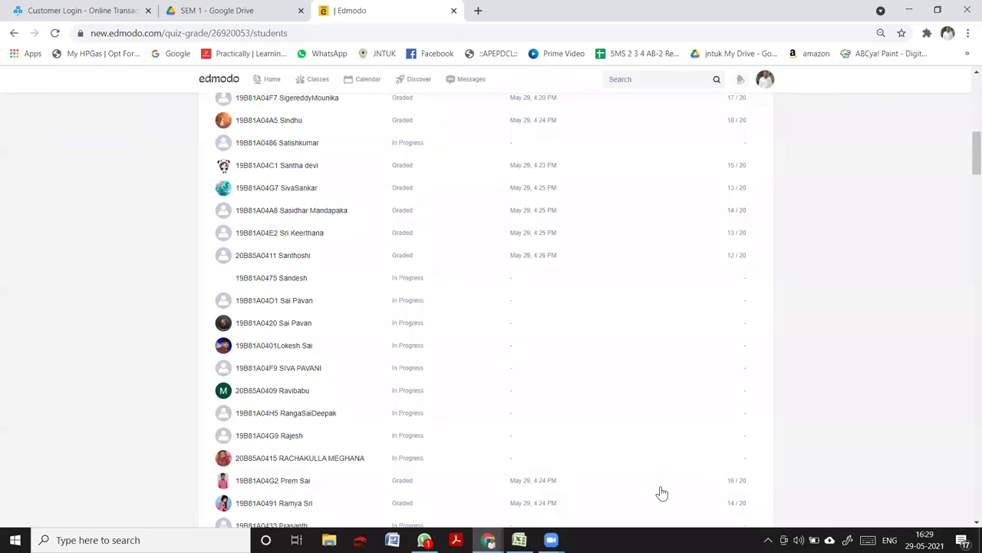
# Step: Return to the quiz overview to check the ECA - Jp results, and briefly view the first student's submission
pyautogui.moveTo(972, 157); pyautogui.dragTo(970, 96)
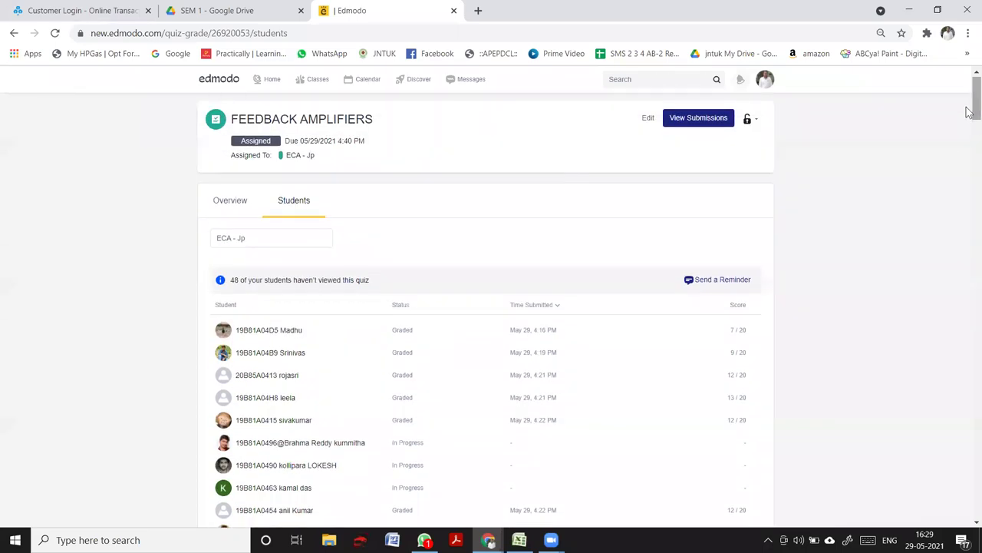
pyautogui.click(230, 202)
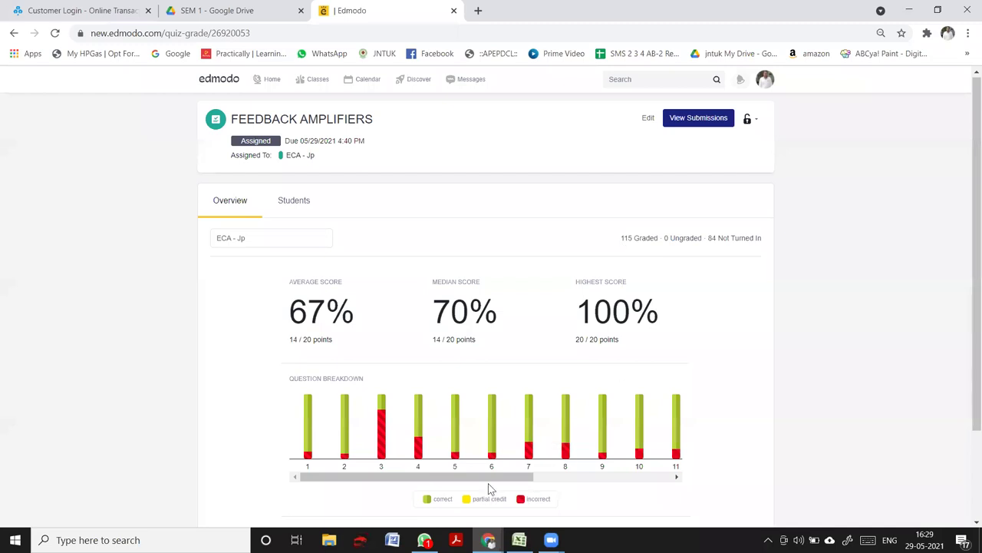
pyautogui.moveTo(491, 477)
pyautogui.mouseDown()
pyautogui.moveTo(665, 472)
pyautogui.moveTo(486, 482)
pyautogui.mouseUp()
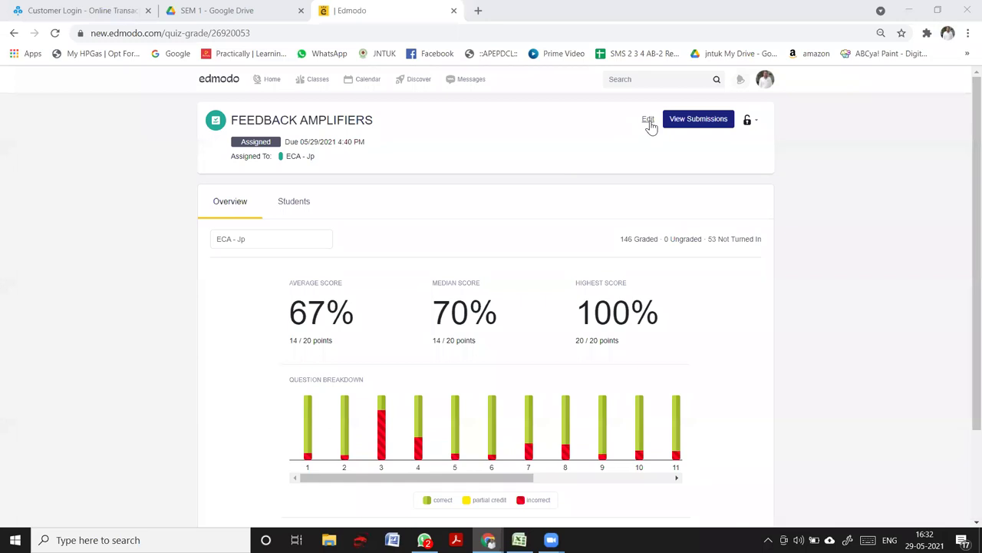
pyautogui.click(699, 121)
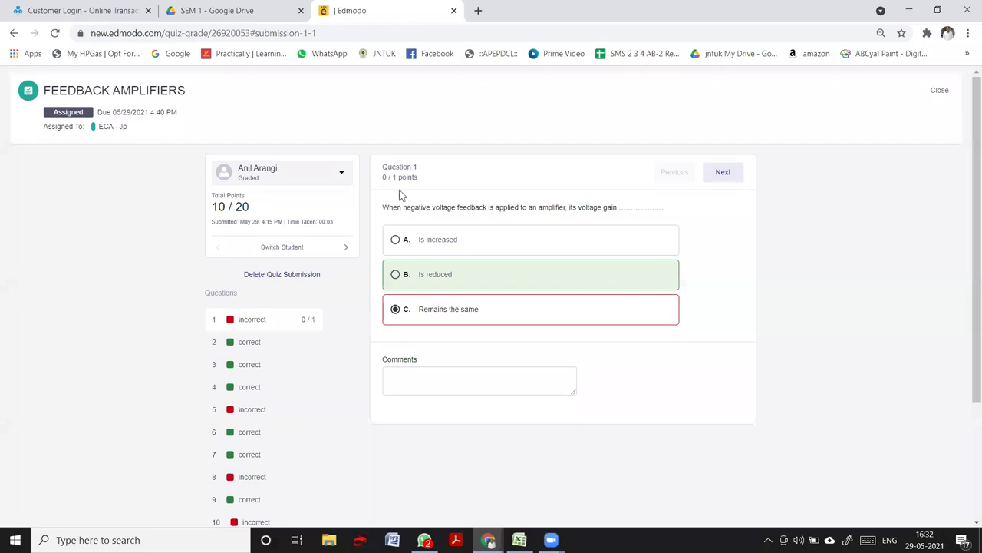
pyautogui.click(935, 98)
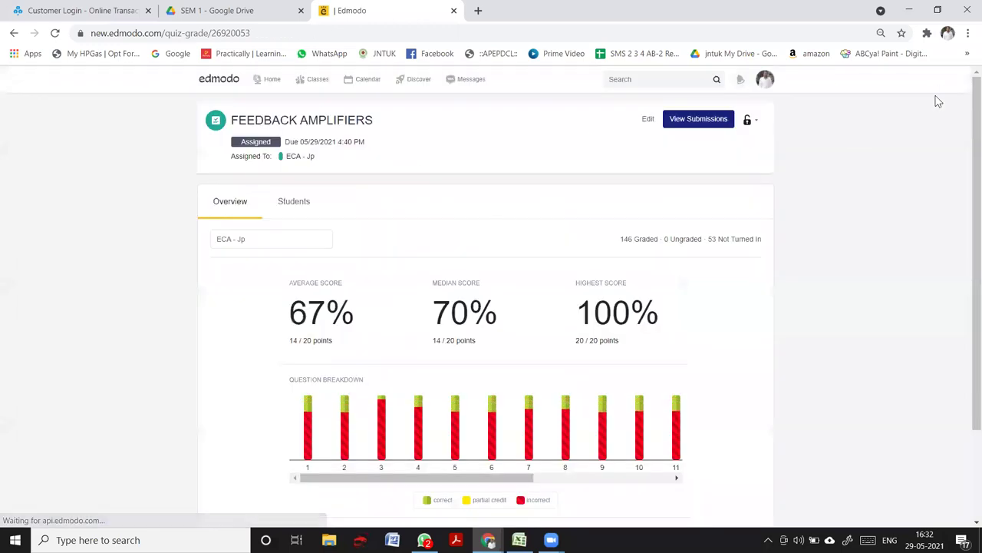
# Step: Open the original FEEDBACK AMPLIFIERS quiz and display its list of questions
pyautogui.click(756, 128)
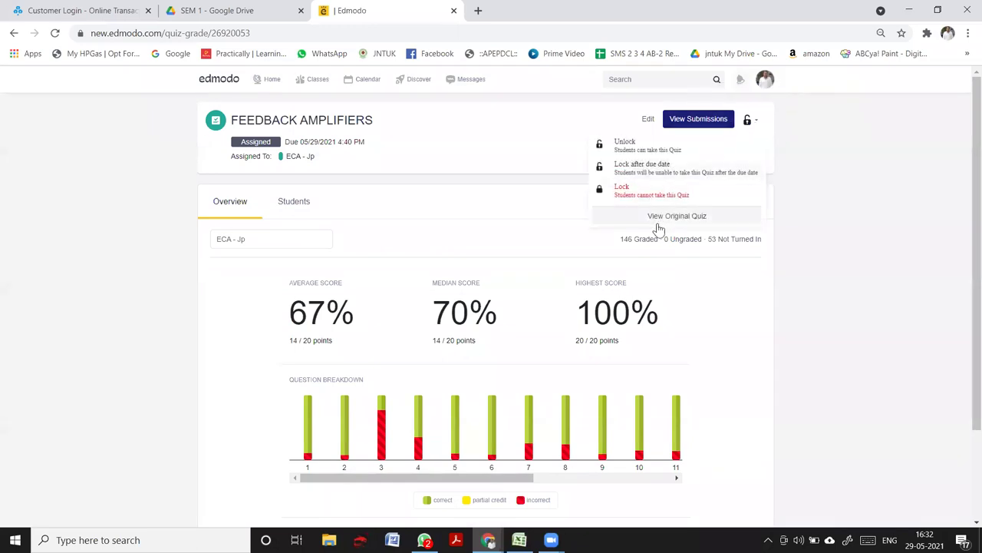
pyautogui.click(689, 221)
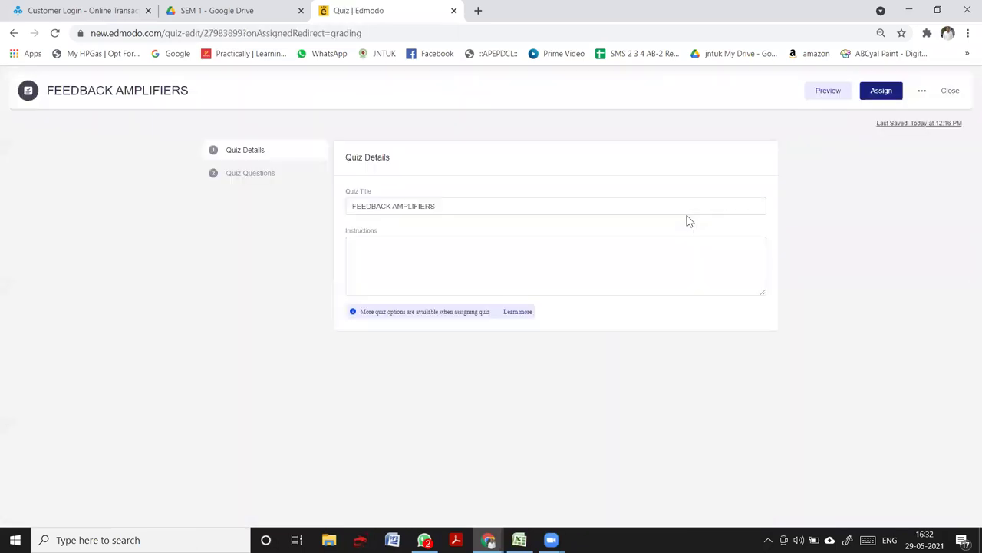
pyautogui.click(256, 181)
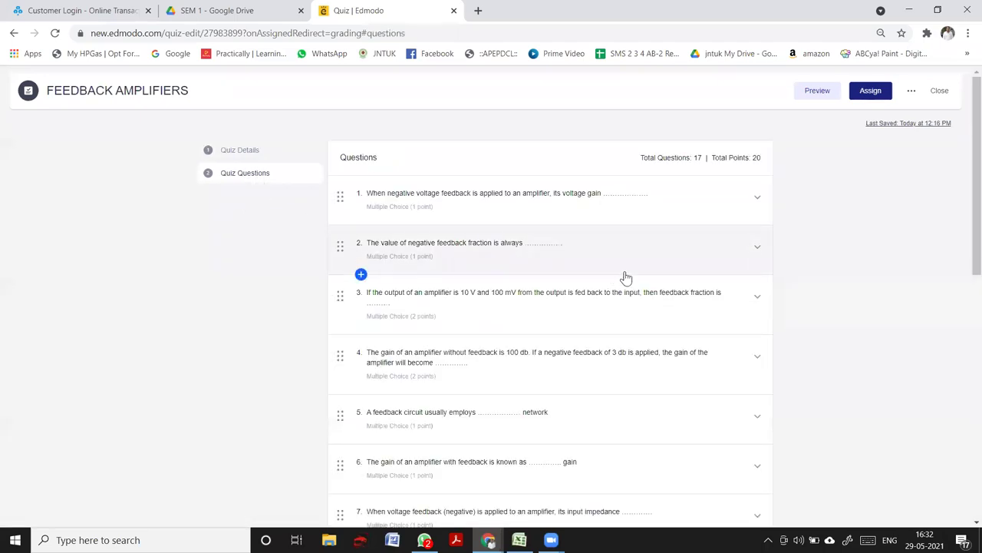
# Step: Expand question 12 on output impedance with current feedback and review its responses and correct answer
pyautogui.moveTo(969, 218); pyautogui.dragTo(969, 372)
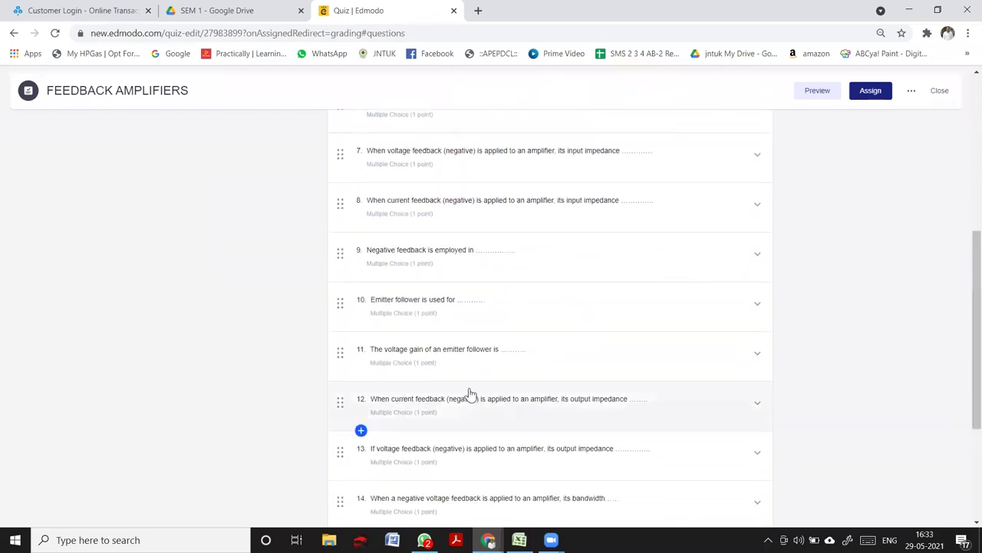
pyautogui.click(641, 418)
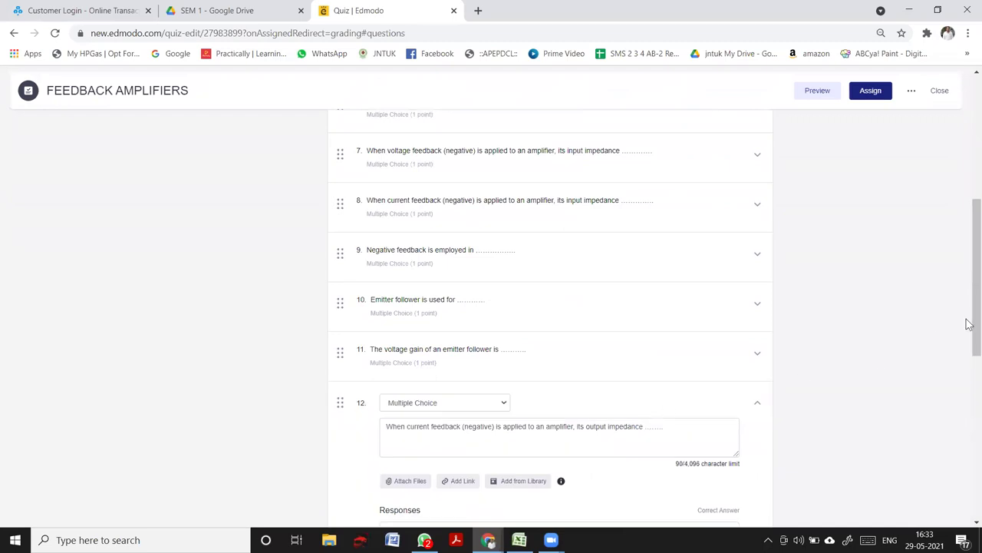
pyautogui.moveTo(972, 316); pyautogui.dragTo(969, 390)
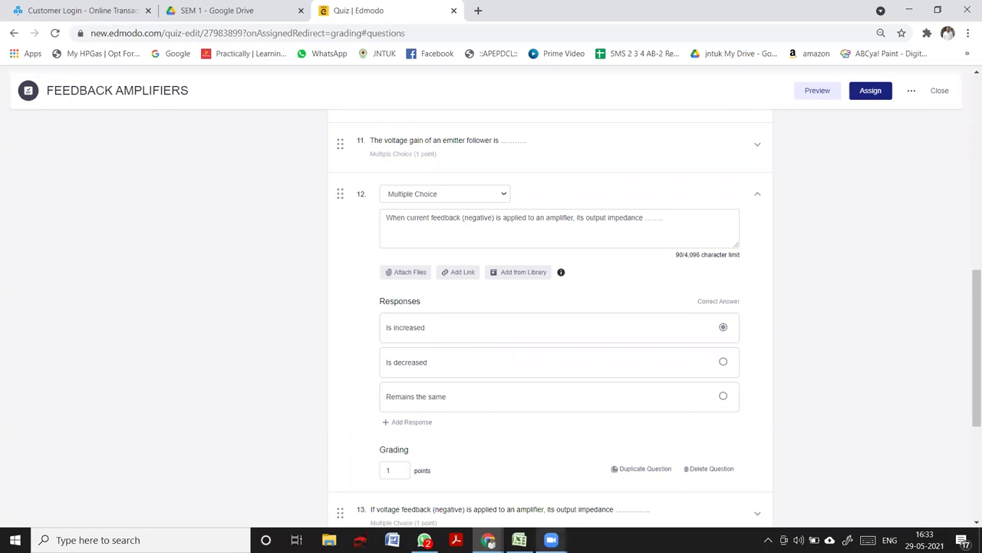
pyautogui.moveTo(551, 540)
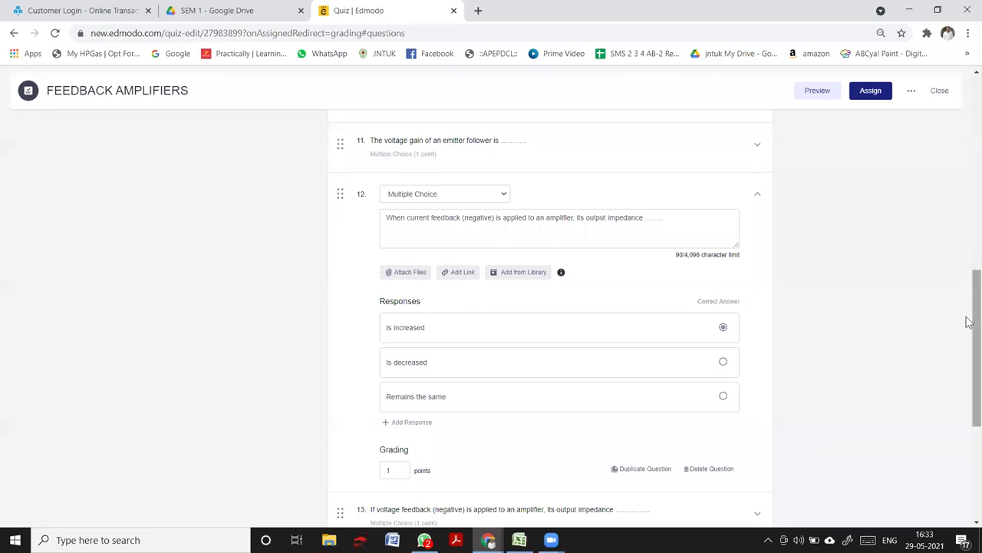
# Step: Expand question 17 on the amplifier's open loop gain and review its responses and correct answer
pyautogui.moveTo(967, 320); pyautogui.dragTo(969, 370)
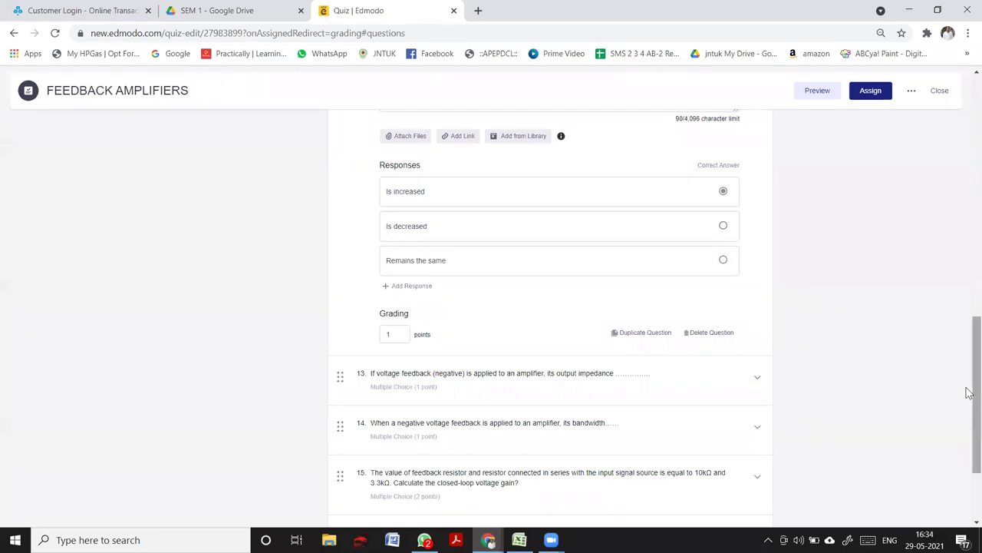
pyautogui.moveTo(969, 392); pyautogui.dragTo(969, 464)
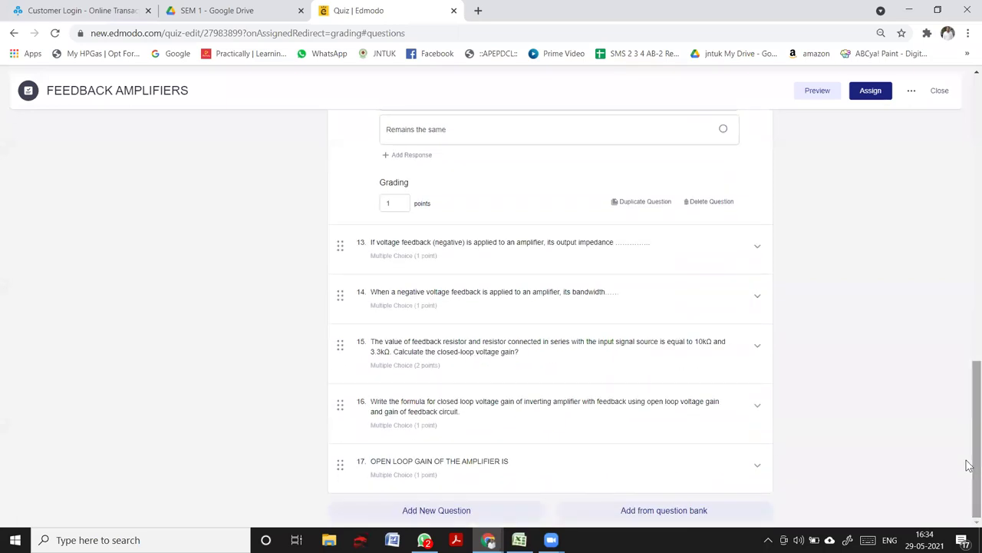
pyautogui.click(675, 466)
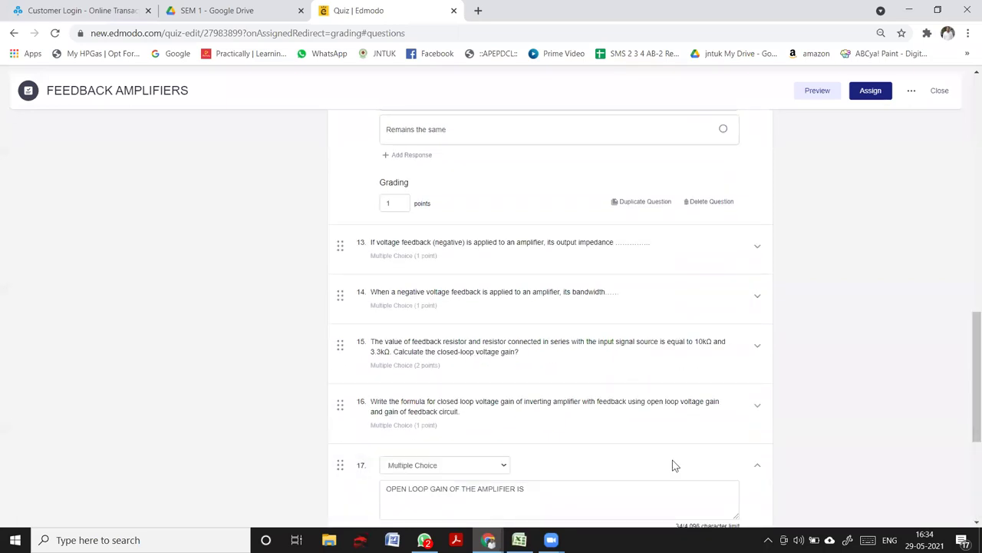
pyautogui.moveTo(968, 388); pyautogui.dragTo(969, 456)
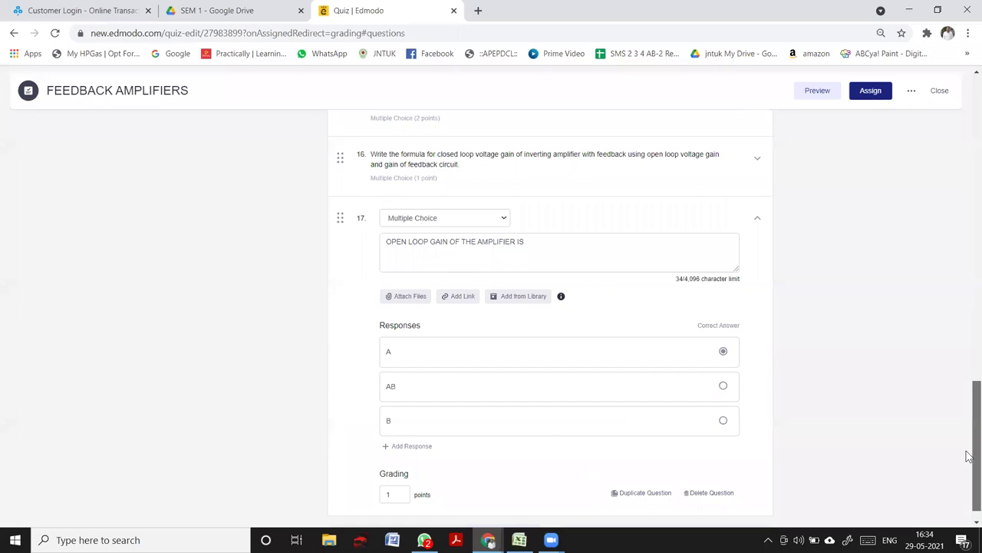
# Step: Expand question 2 on the negative feedback fraction and question 14 on bandwidth to review their correct answers, and continue to the end of the quiz
pyautogui.moveTo(970, 434); pyautogui.dragTo(969, 179)
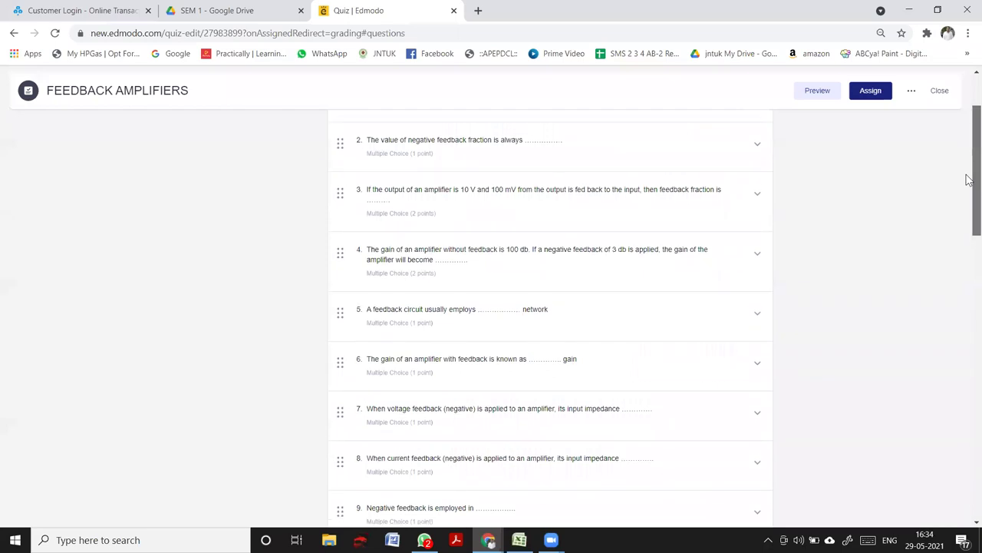
pyautogui.click(645, 153)
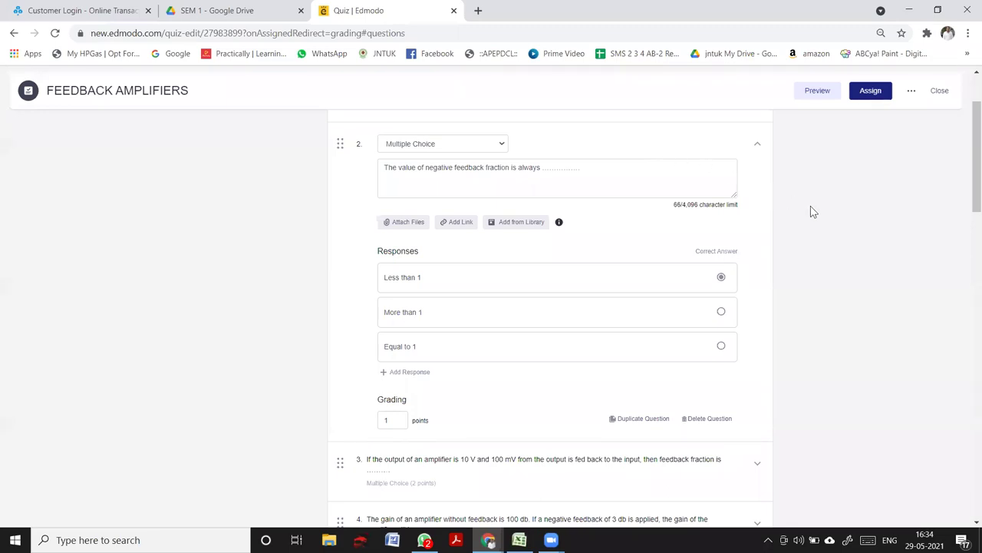
pyautogui.moveTo(969, 143); pyautogui.dragTo(969, 365)
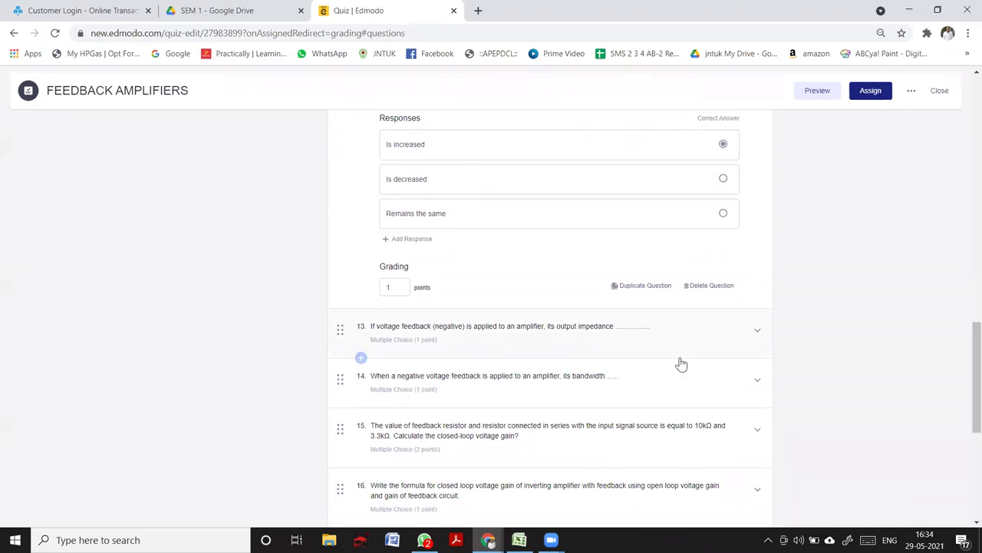
pyautogui.click(597, 383)
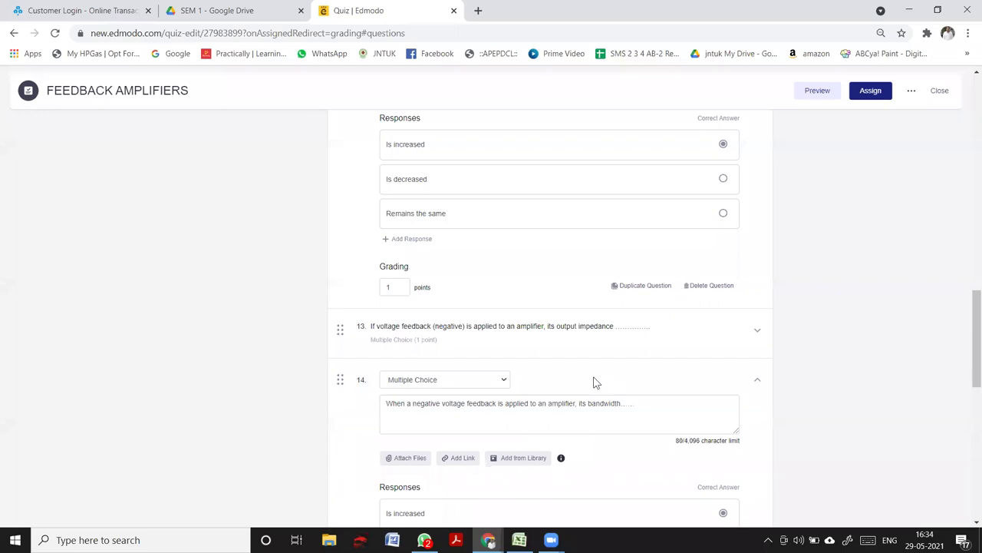
pyautogui.moveTo(971, 301); pyautogui.dragTo(969, 356)
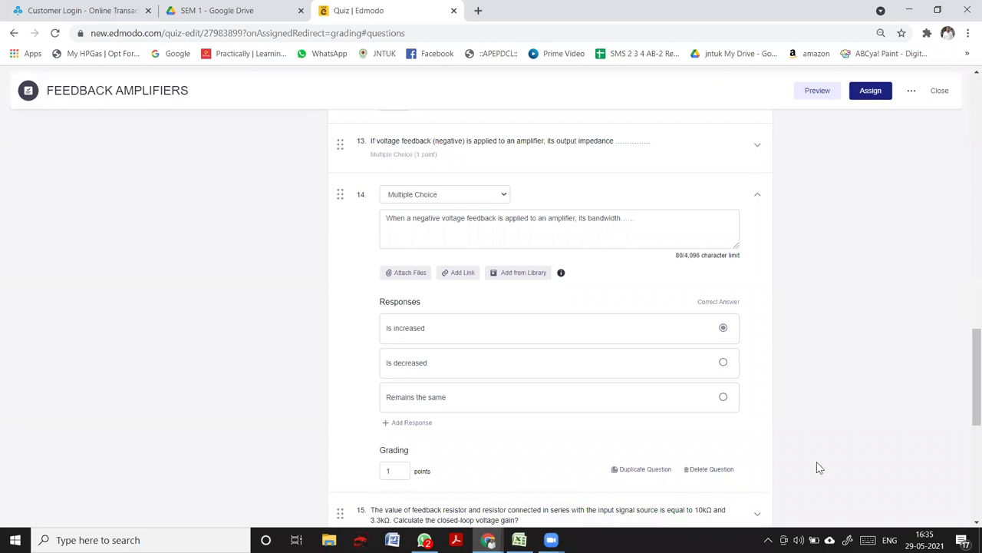
pyautogui.moveTo(968, 363); pyautogui.dragTo(969, 470)
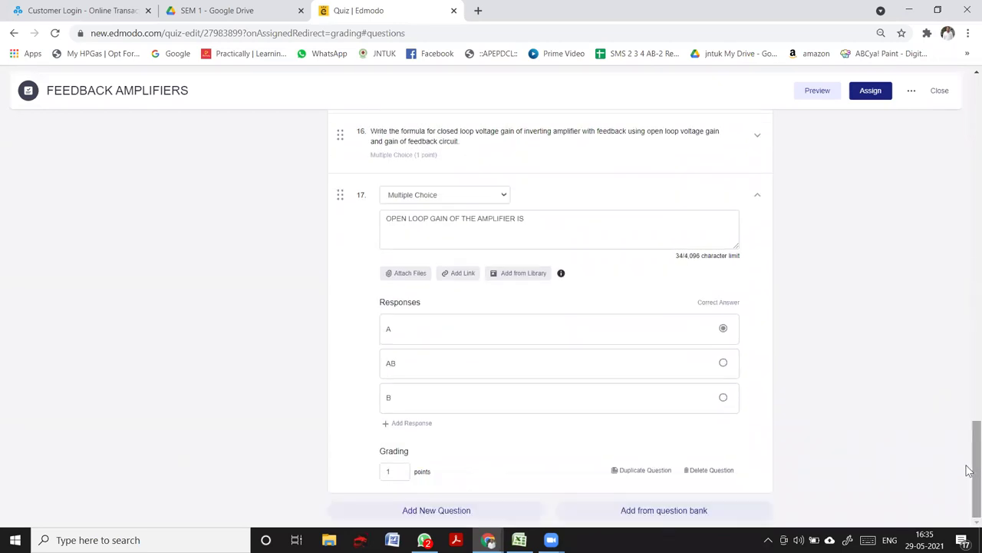